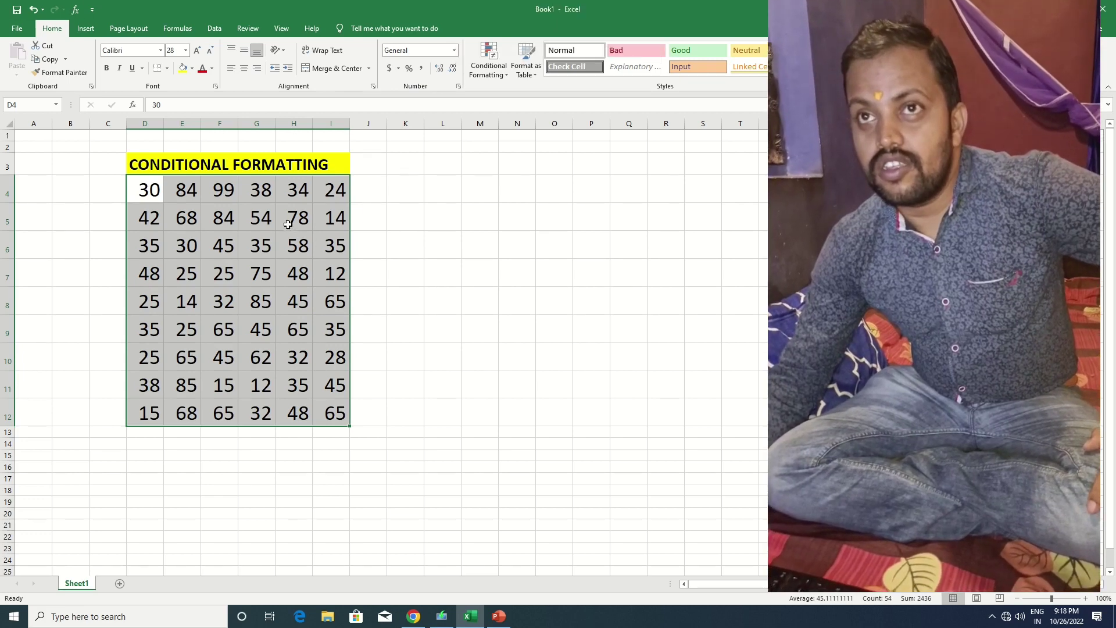
# Select the 9-by-6 number grid D4:I12 below the CONDITIONAL FORMATTING title.
pyautogui.click(356, 192)
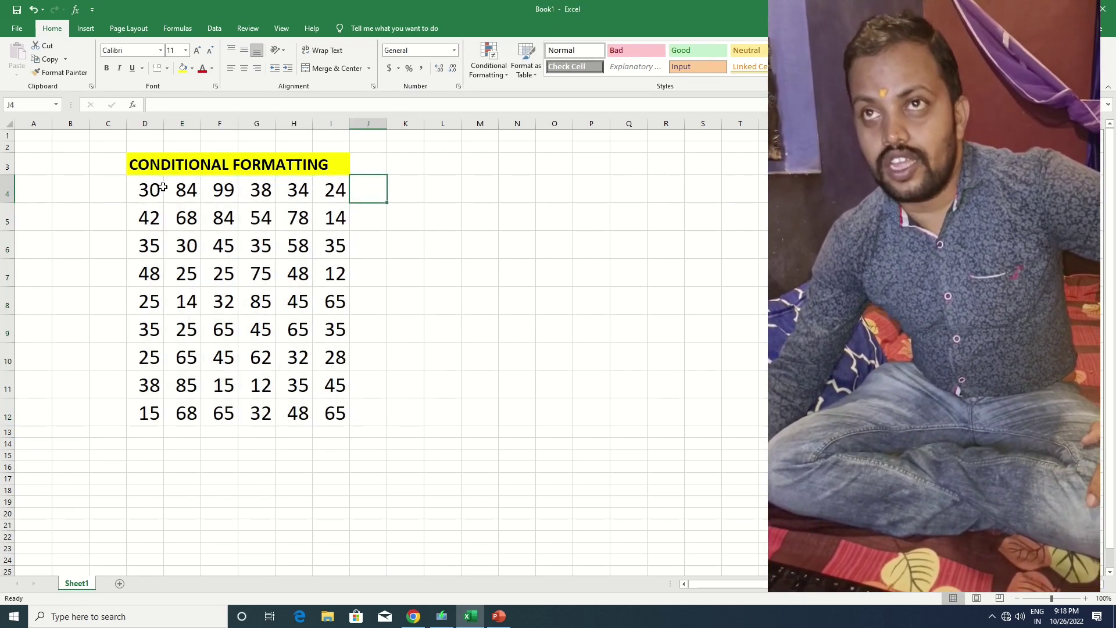
pyautogui.moveTo(150, 189); pyautogui.dragTo(336, 414)
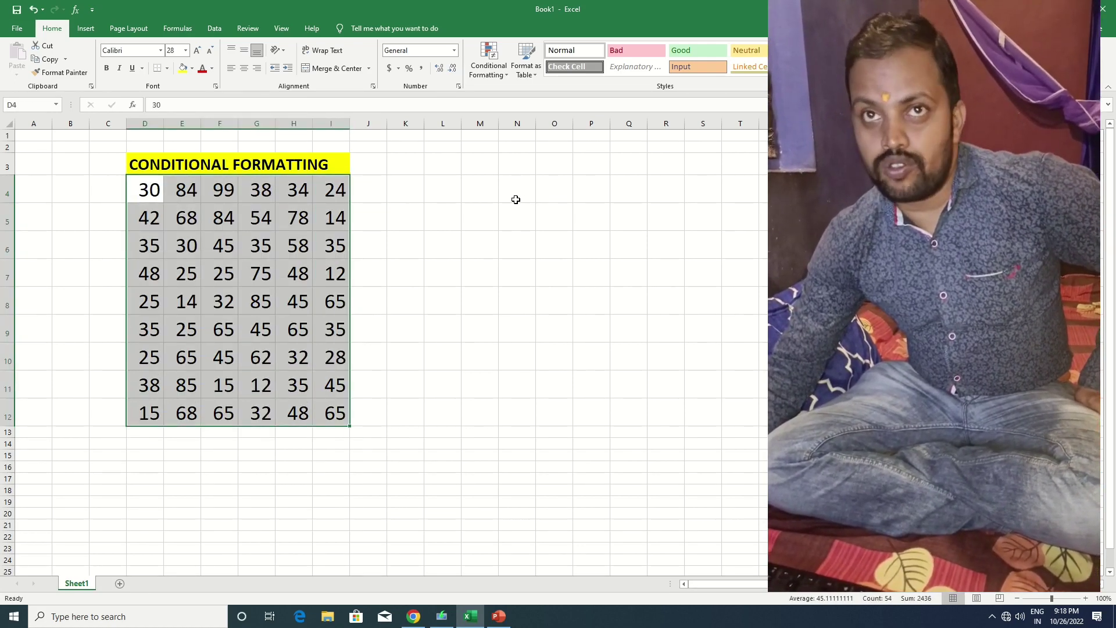
pyautogui.click(468, 265)
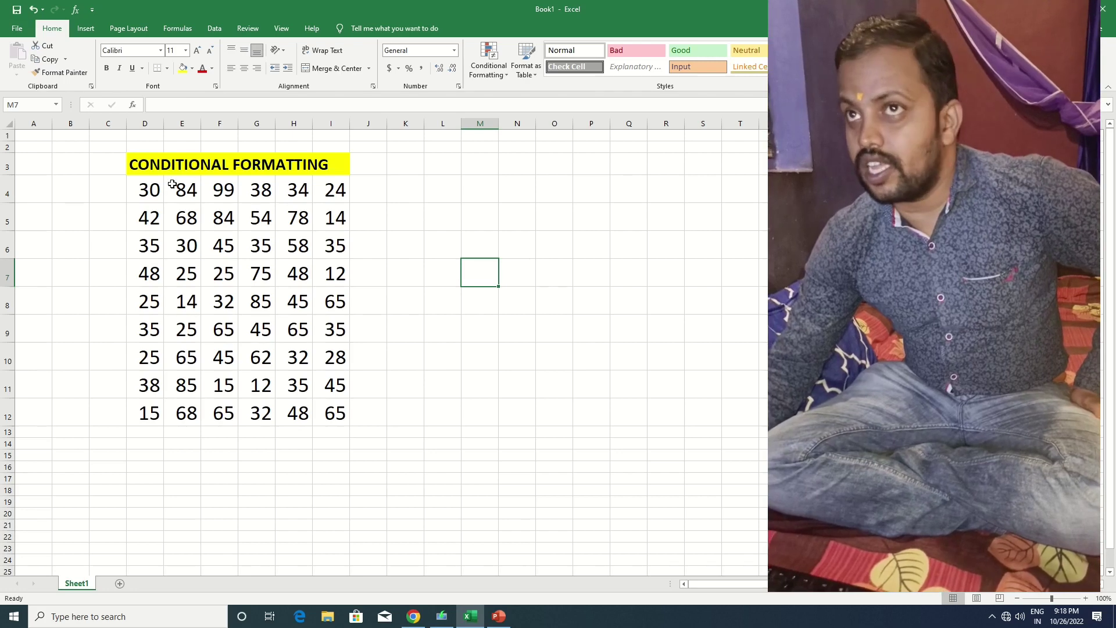
pyautogui.moveTo(142, 187); pyautogui.dragTo(328, 411)
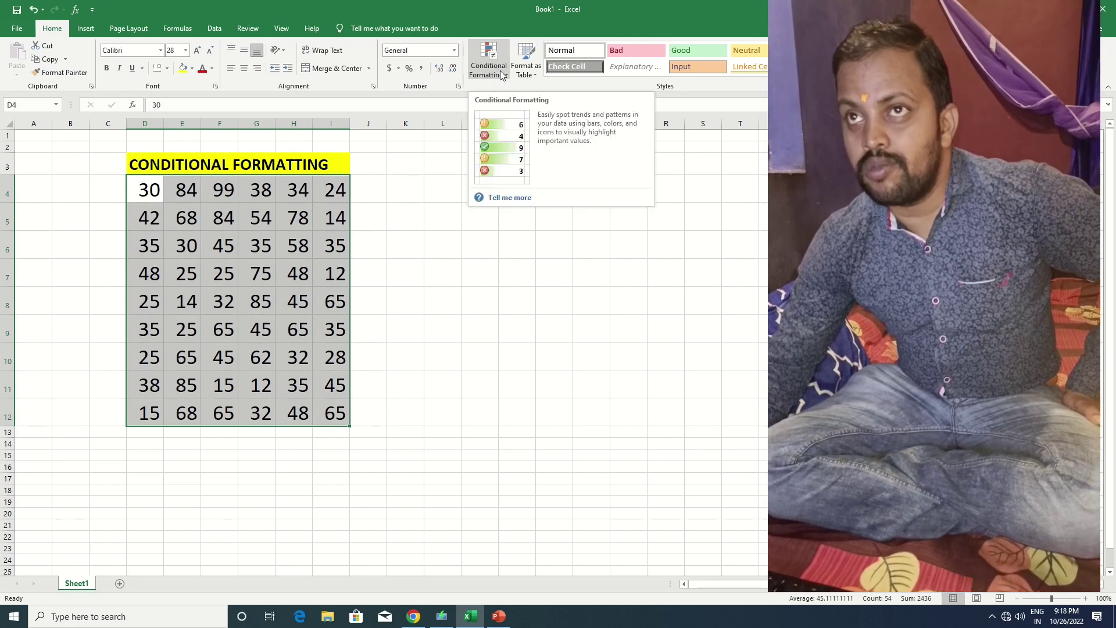
# Start a Greater Than highlight rule, which previews values above 55.5 in light red.
pyautogui.click(498, 67)
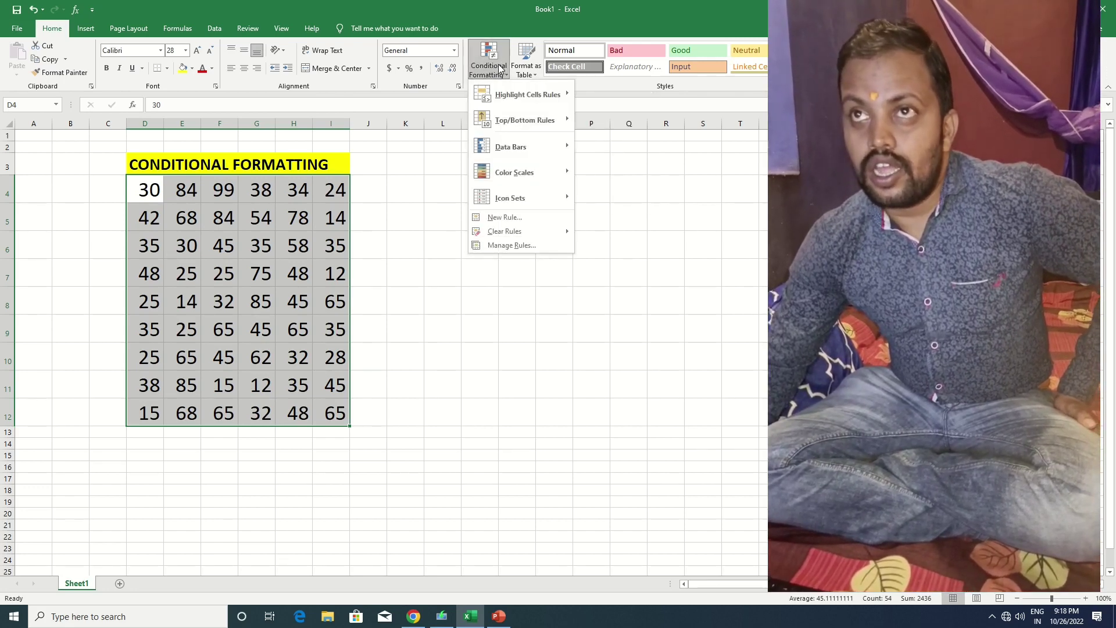
pyautogui.moveTo(523, 95)
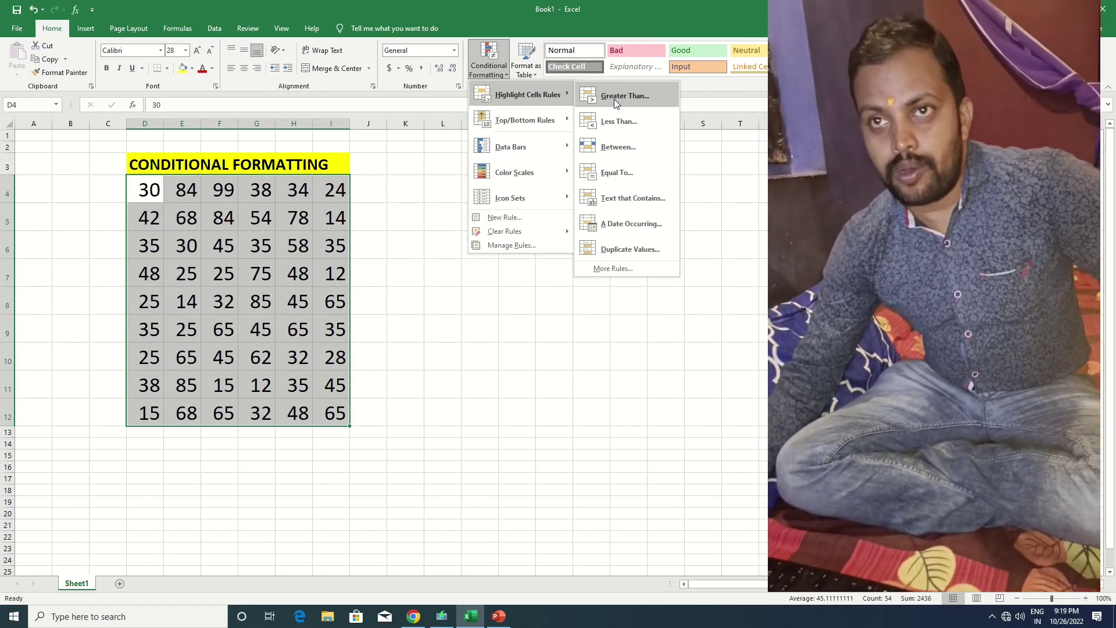
pyautogui.click(613, 101)
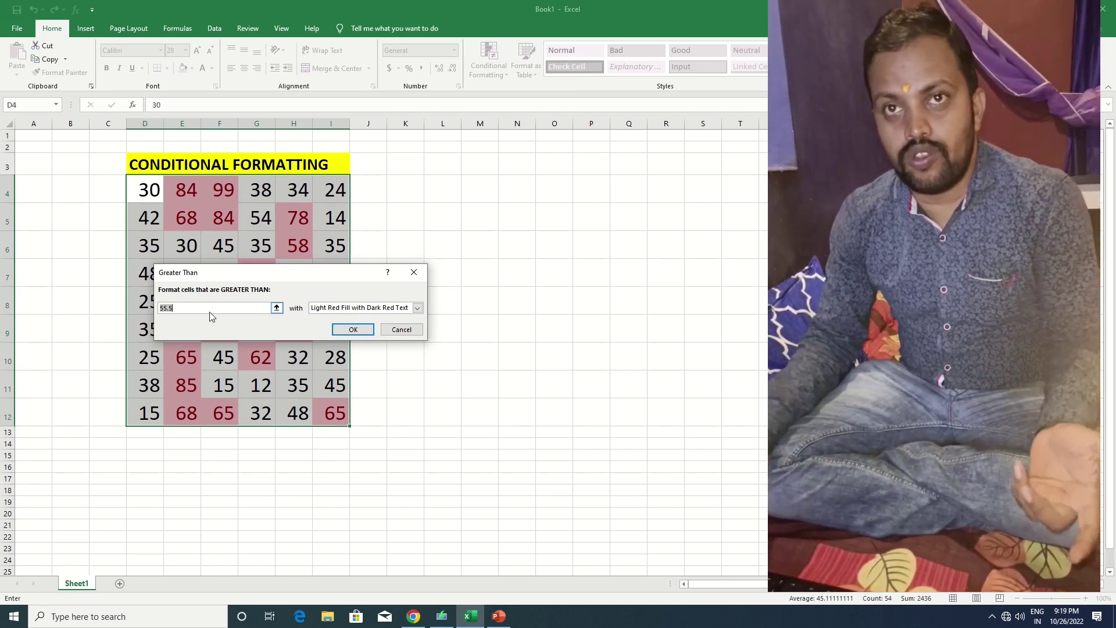
# Apply a Greater Than 60 rule using Yellow Fill with Dark Yellow Text.
pyautogui.write('60')
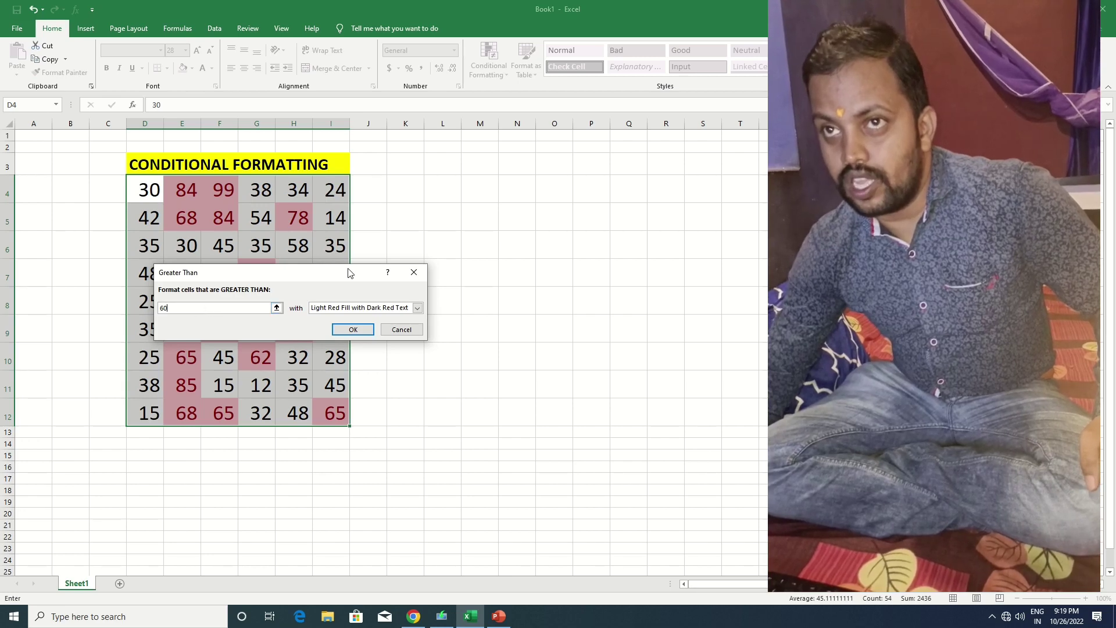
pyautogui.moveTo(324, 283)
pyautogui.mouseDown()
pyautogui.moveTo(528, 219)
pyautogui.moveTo(489, 213)
pyautogui.mouseUp()
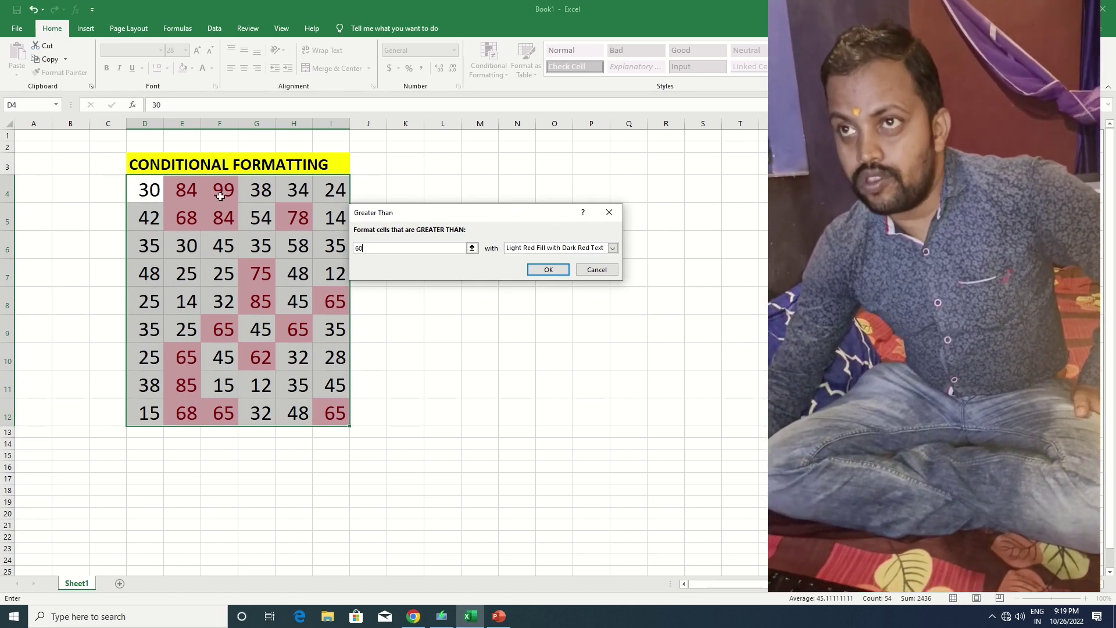
pyautogui.click(613, 249)
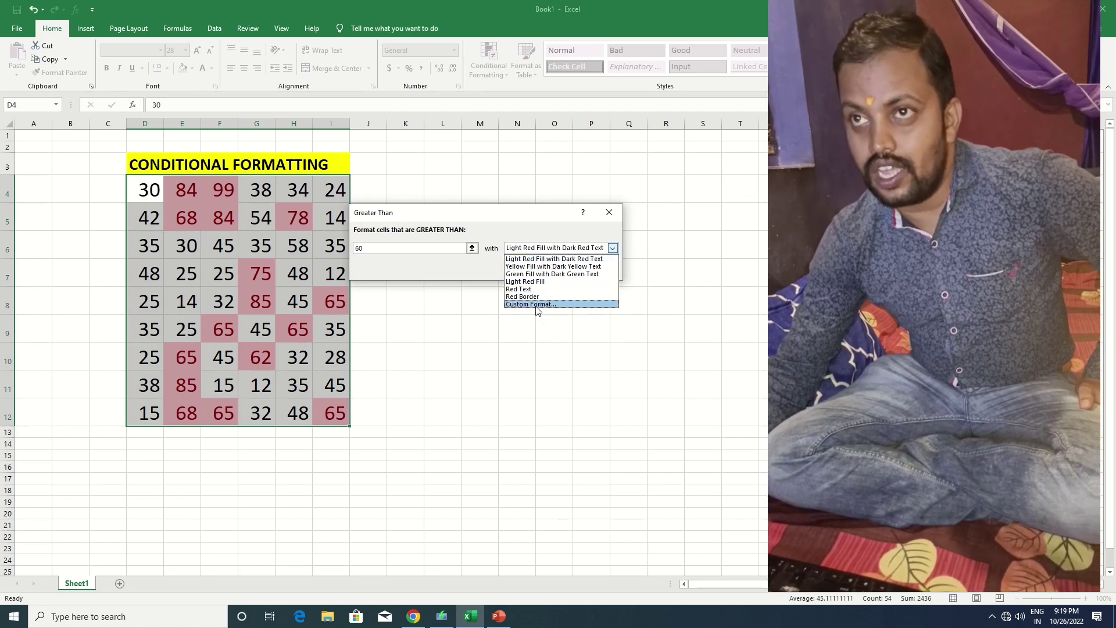
pyautogui.click(539, 267)
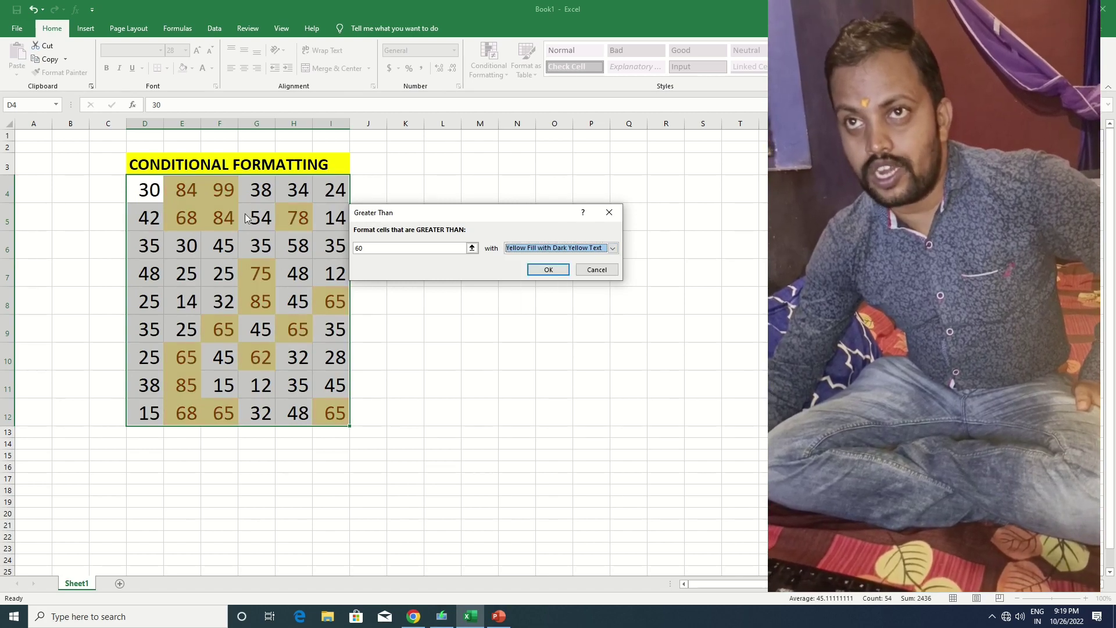
pyautogui.click(549, 270)
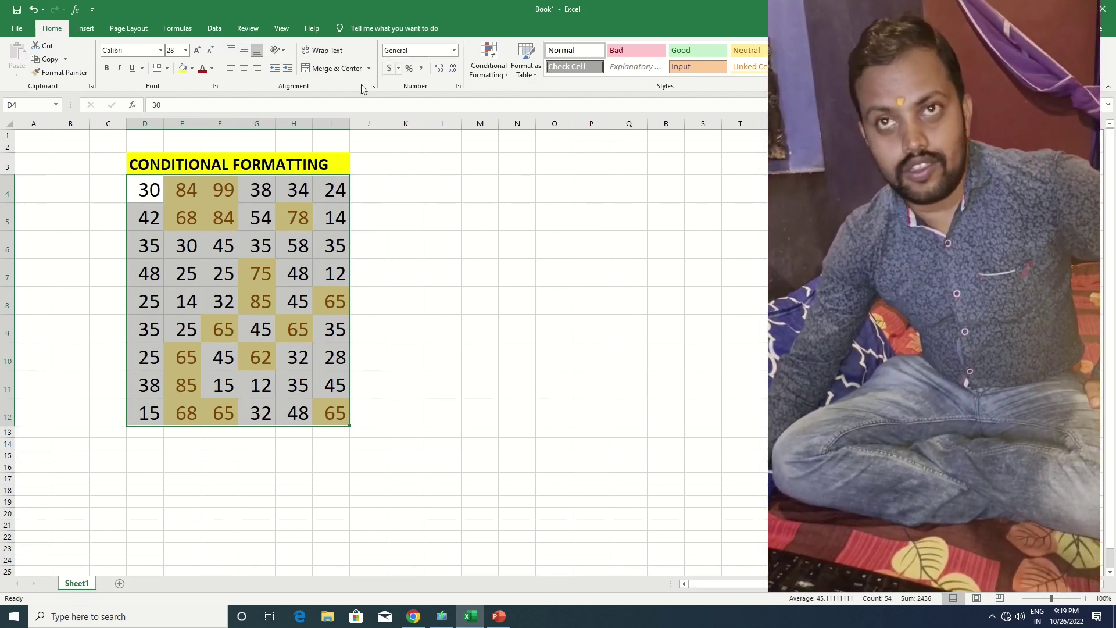
# Clear the conditional formatting rules from the selected grid cells.
pyautogui.click(497, 65)
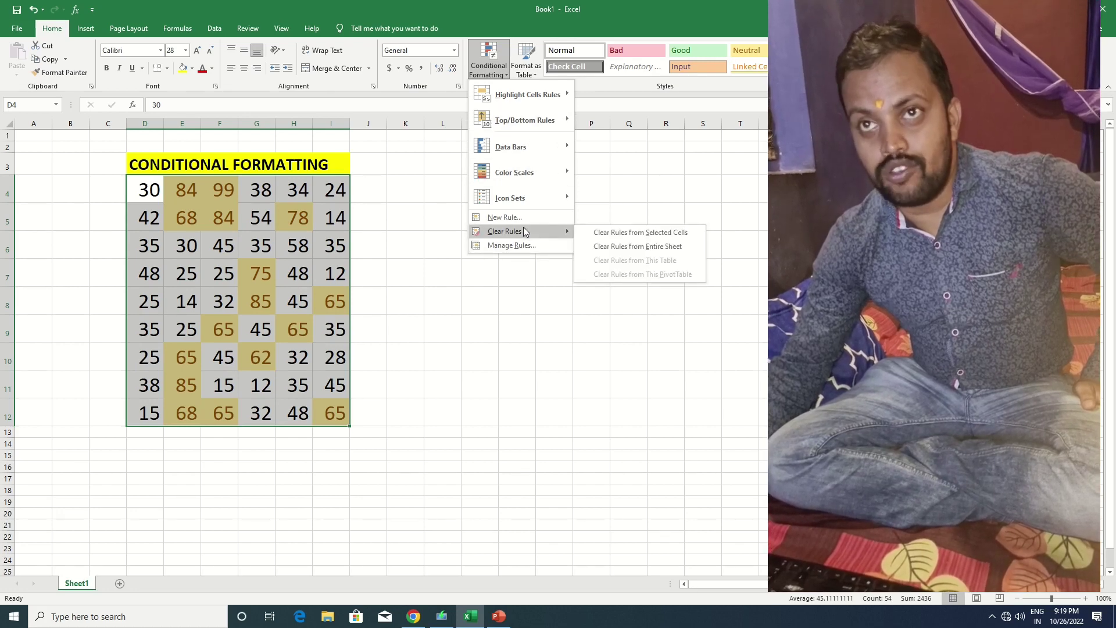
pyautogui.moveTo(505, 232)
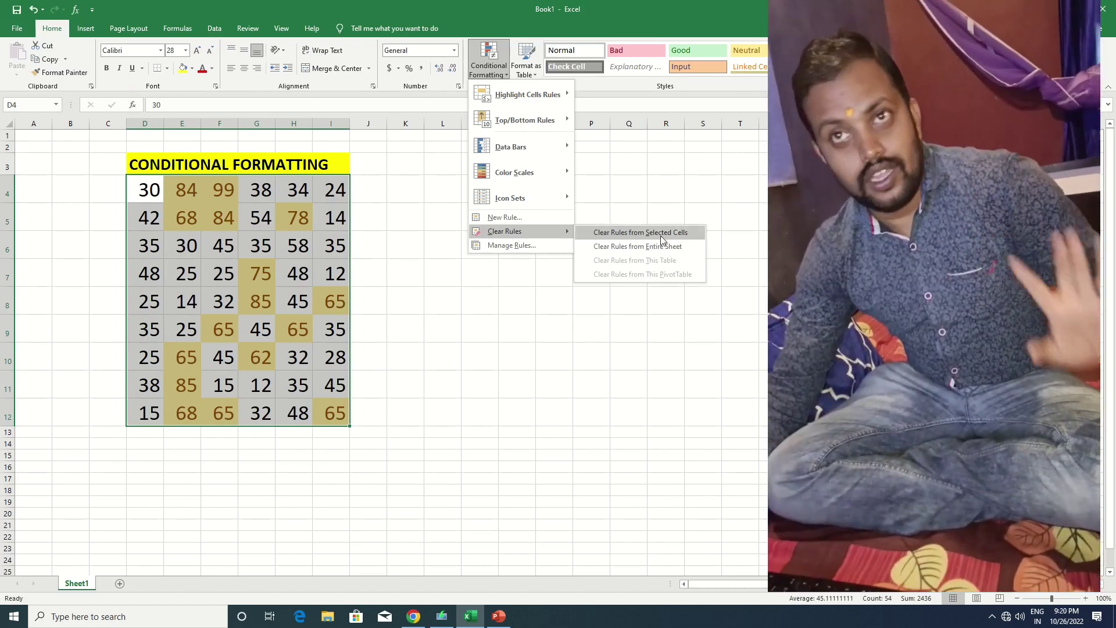
pyautogui.click(661, 237)
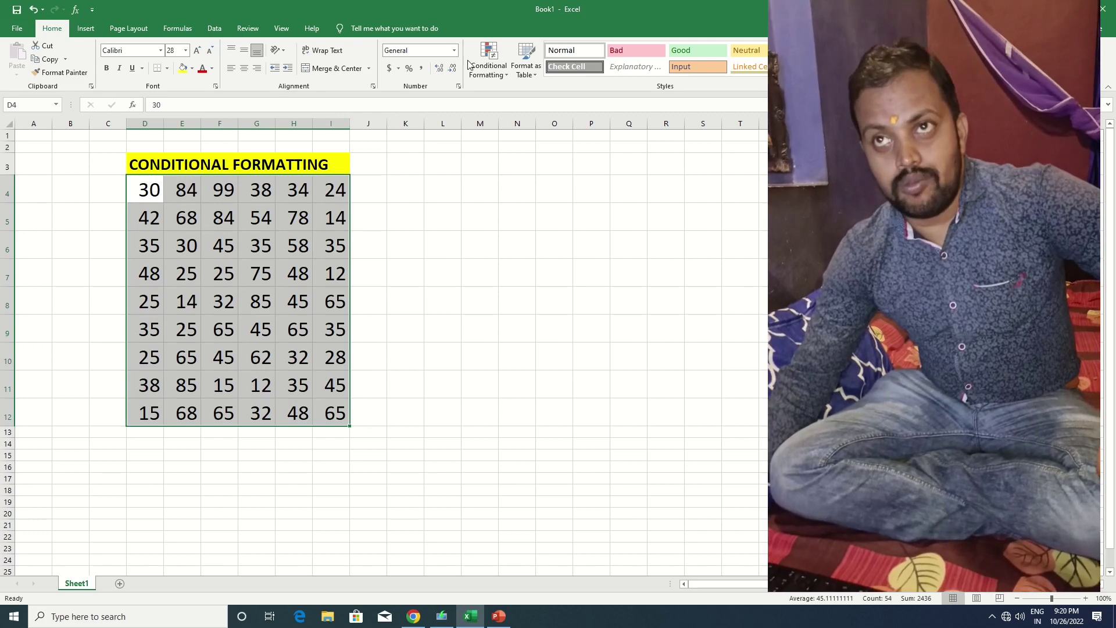
# Start a Between highlight rule, previewing light red fill for values up to 77.
pyautogui.click(504, 68)
pyautogui.moveTo(526, 94)
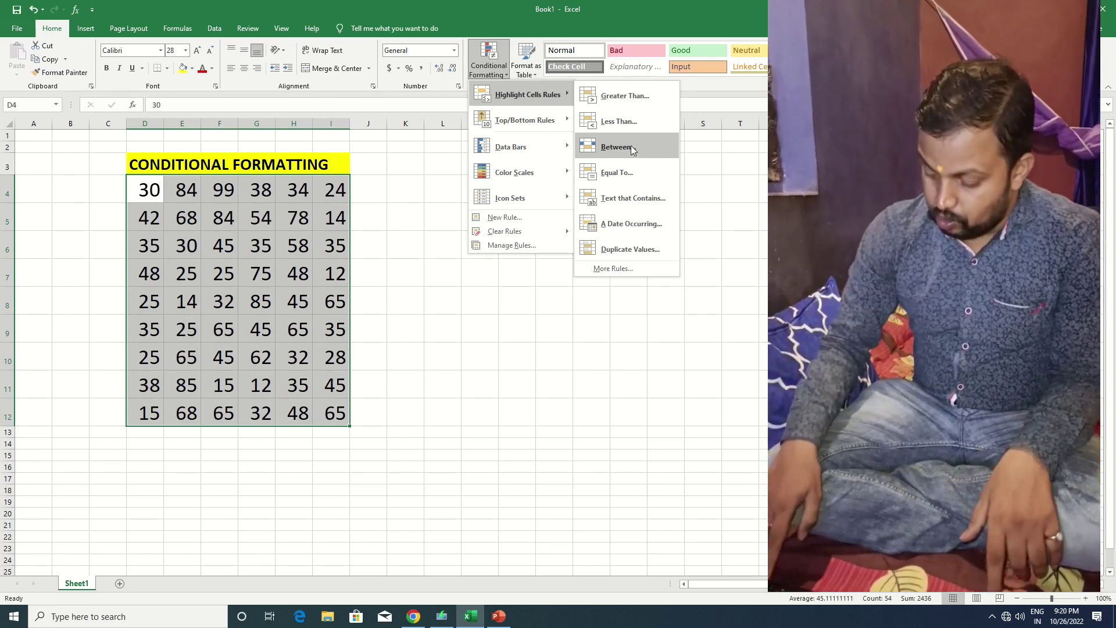
pyautogui.click(648, 148)
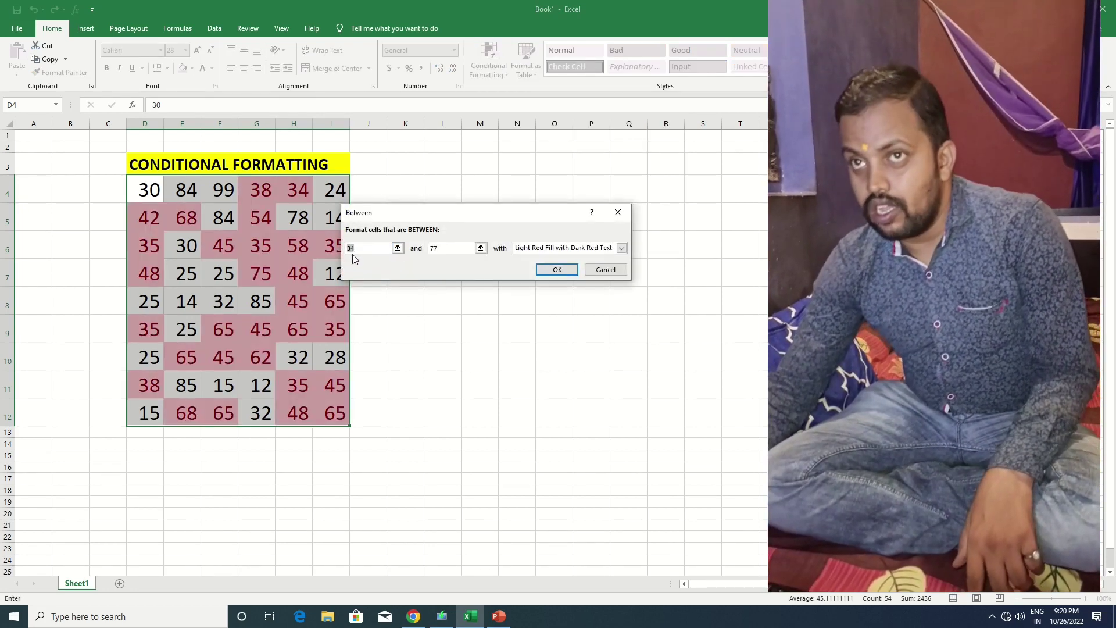
# Apply a Between 10 and 30 rule using Green Fill with Dark Green Text.
pyautogui.write('10')
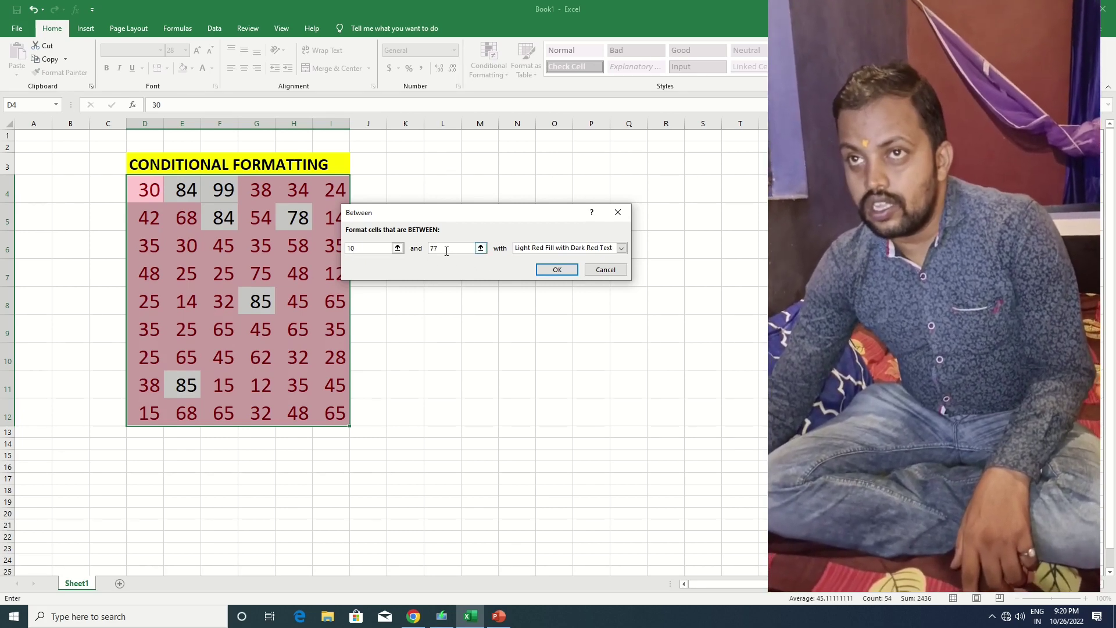
pyautogui.click(443, 249)
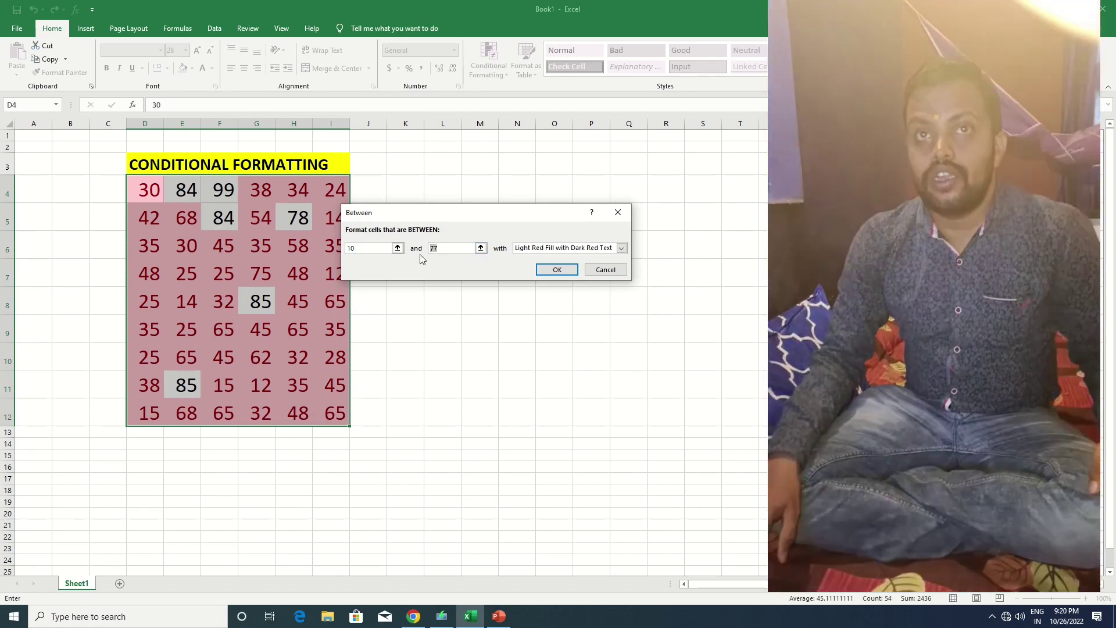
pyautogui.write('30')
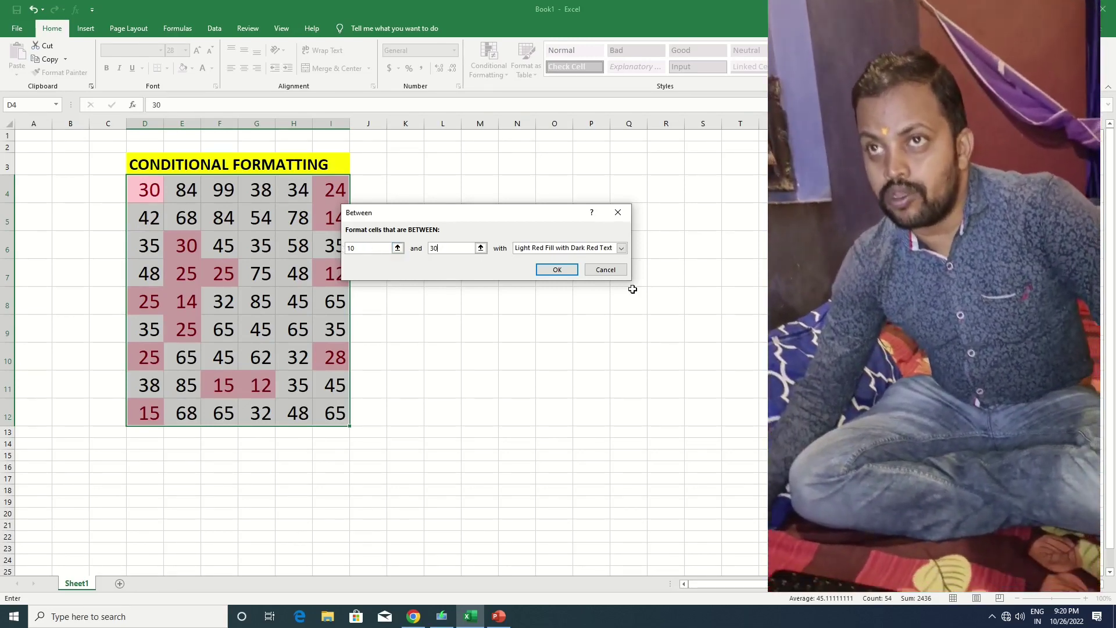
pyautogui.click(621, 248)
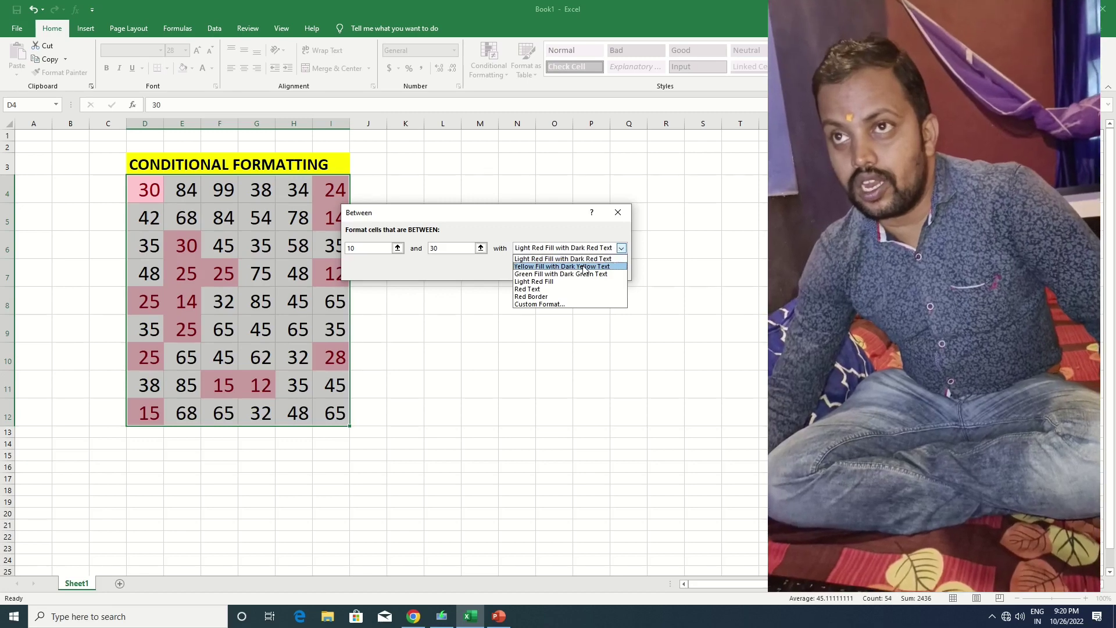
pyautogui.click(583, 267)
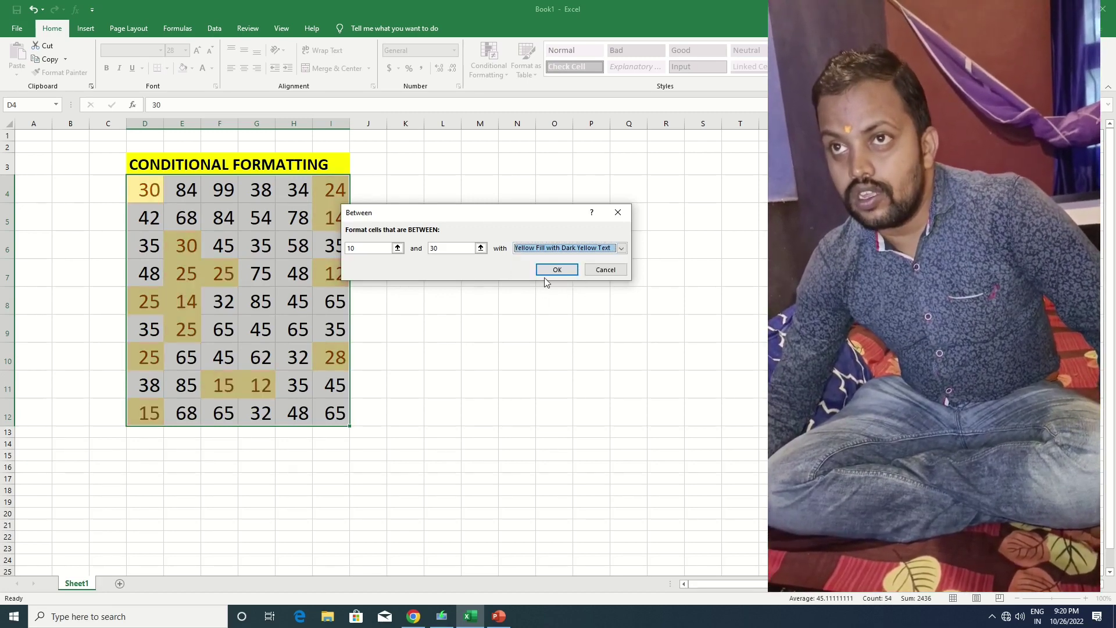
pyautogui.click(573, 248)
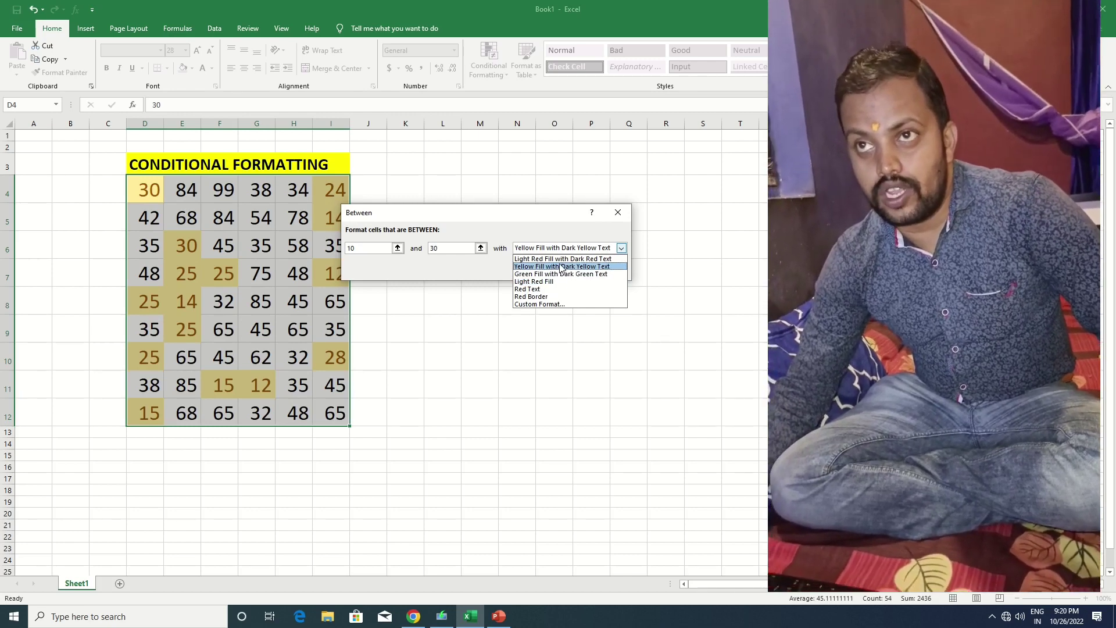
pyautogui.click(547, 274)
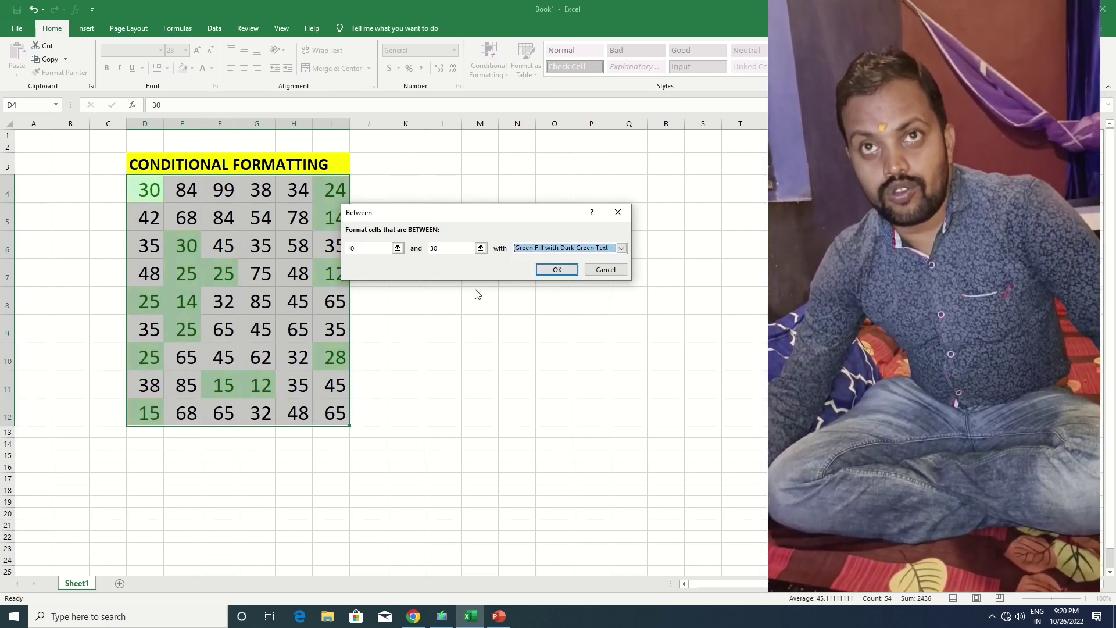
pyautogui.click(565, 273)
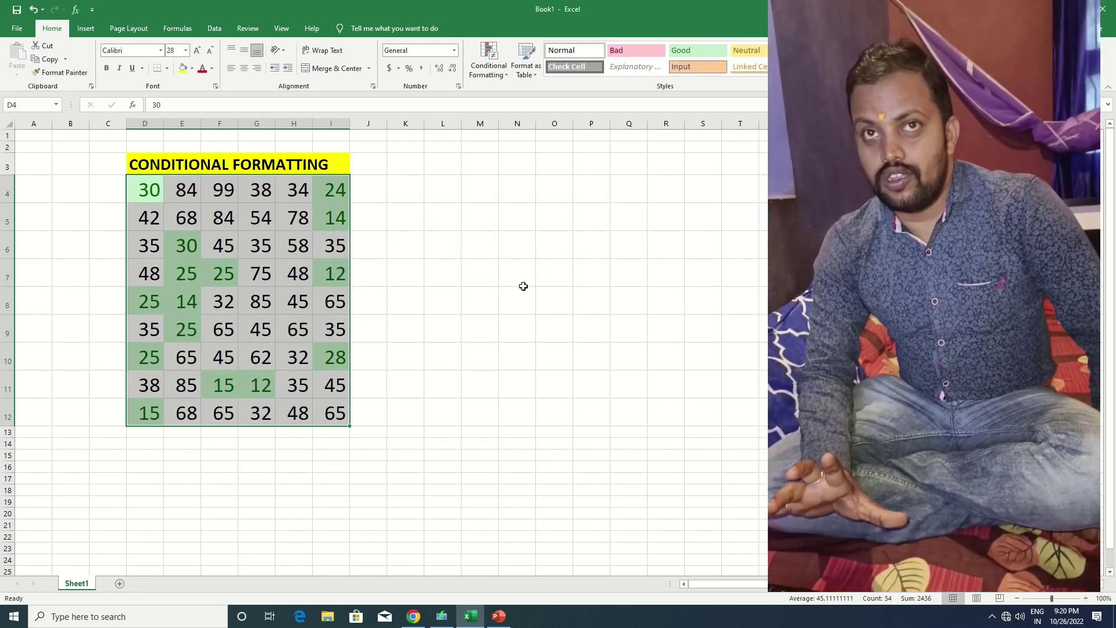